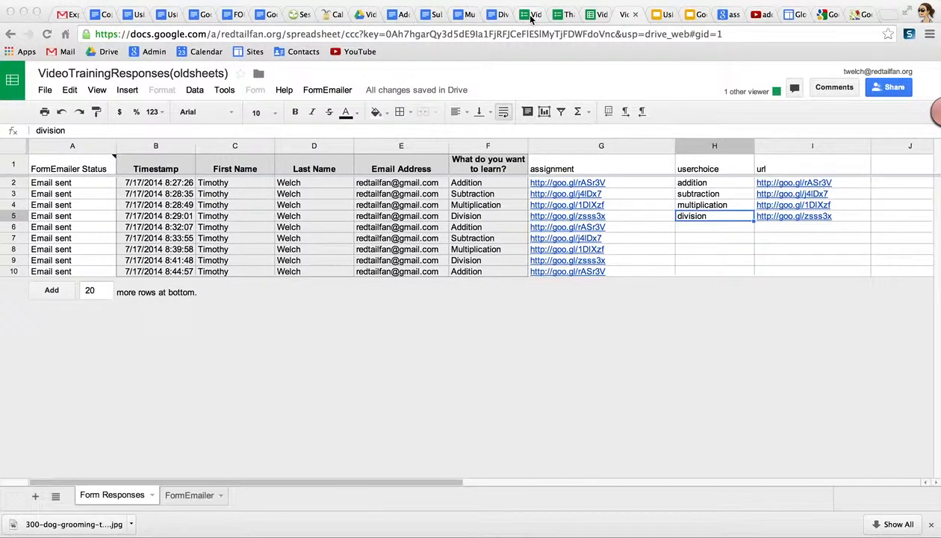
Switch to the Video Assessments (Responses) spreadsheet, whose assignment column holds document links.
left_click(590, 16)
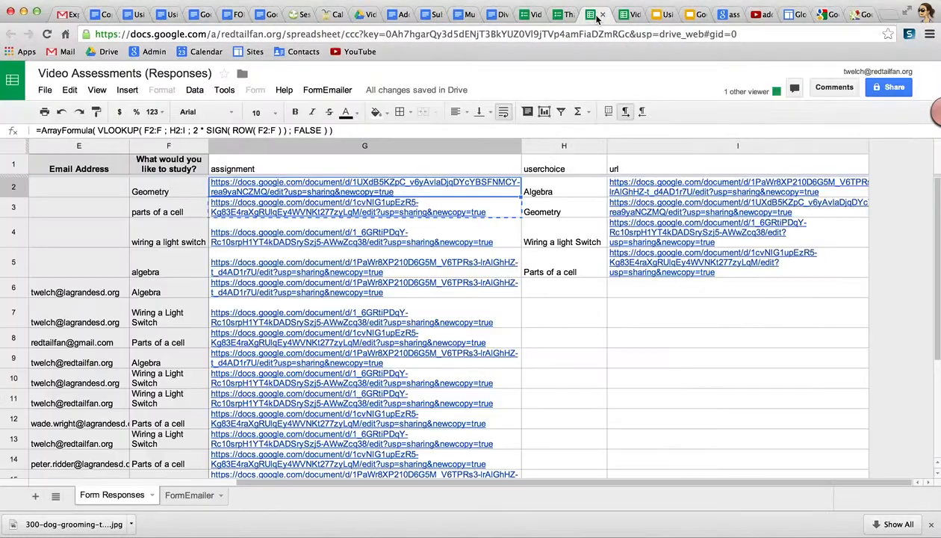
Scroll through all five pages of the Video Training form, then view the Addition Assignment document.
left_click(524, 15)
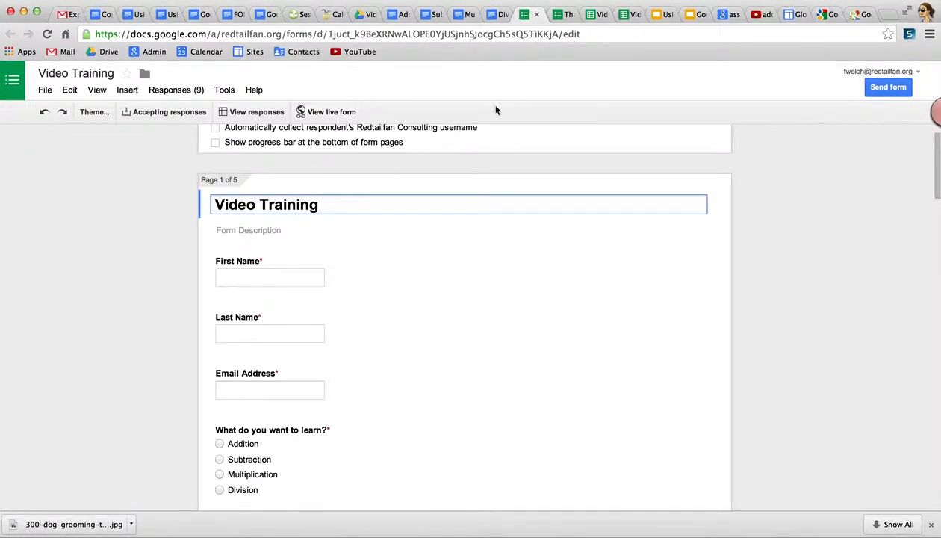
scroll(434, 254, "down", 5)
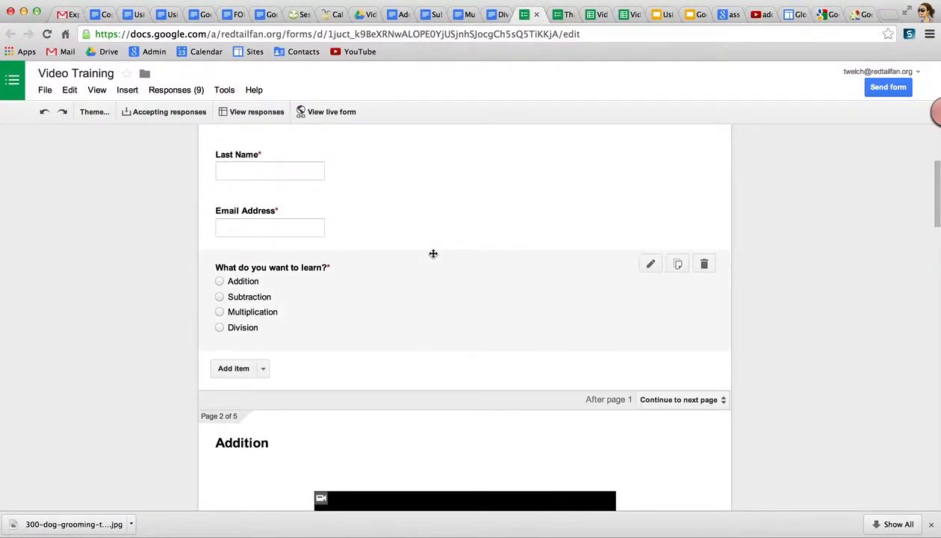
scroll(435, 254, "down", 5)
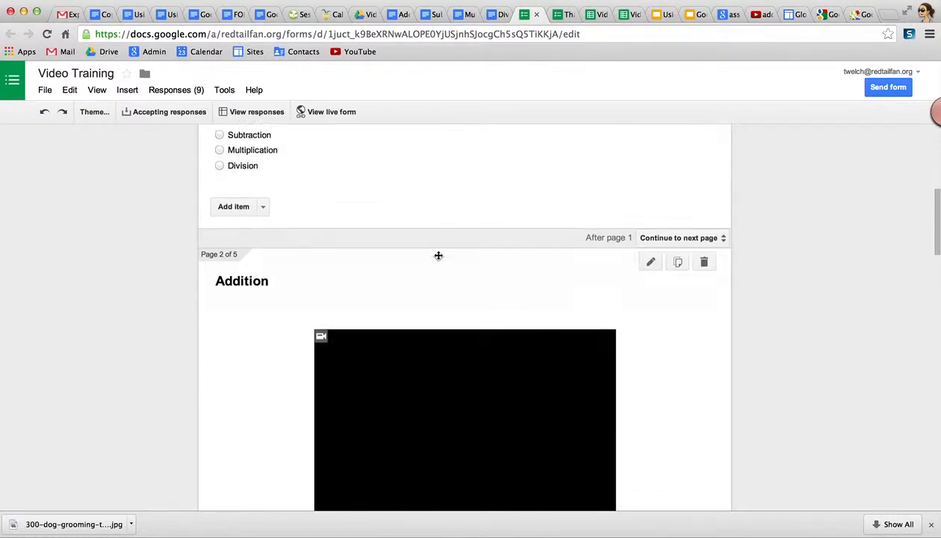
scroll(438, 256, "down", 20)
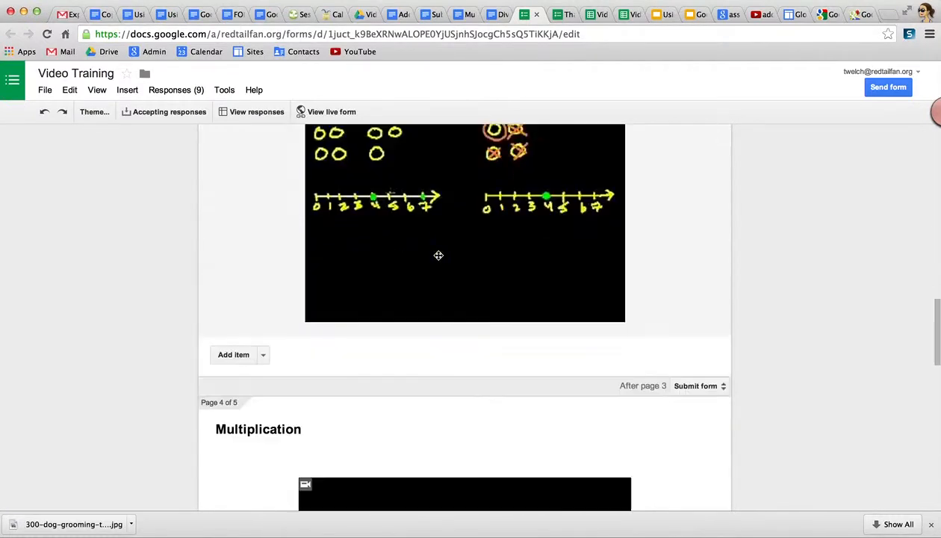
scroll(439, 255, "down", 20)
scroll(439, 255, "up", 9)
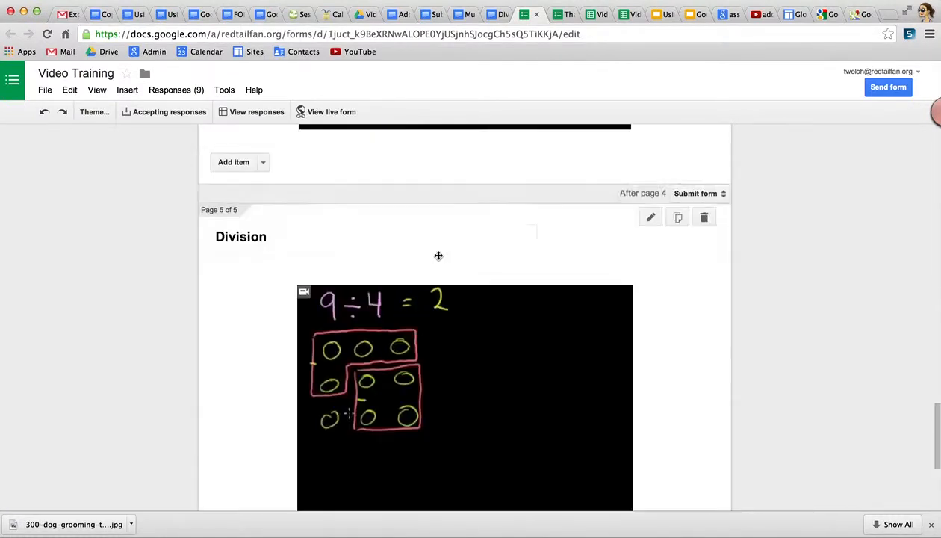
scroll(438, 256, "up", 20)
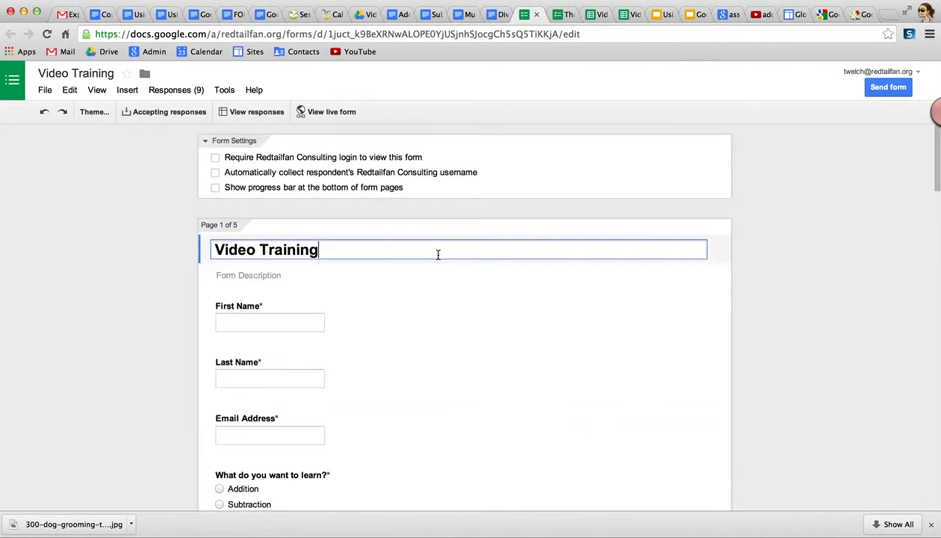
left_click(398, 17)
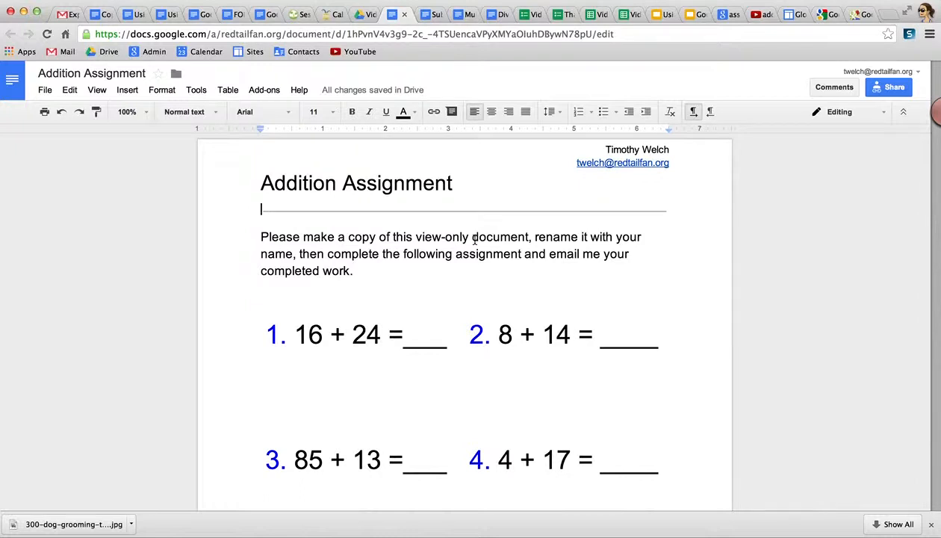
View the Subtraction, Multiplication and Division assignment documents in turn.
left_click(431, 14)
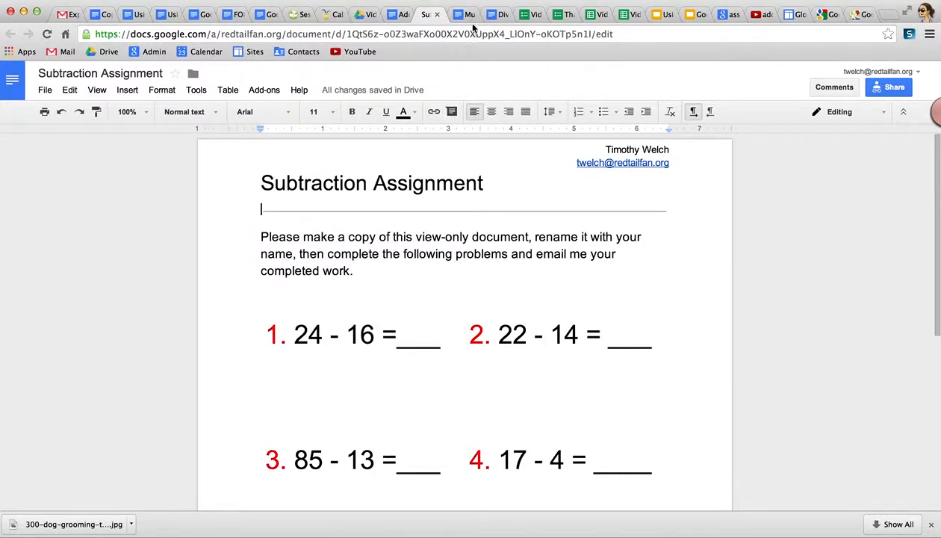
left_click(463, 14)
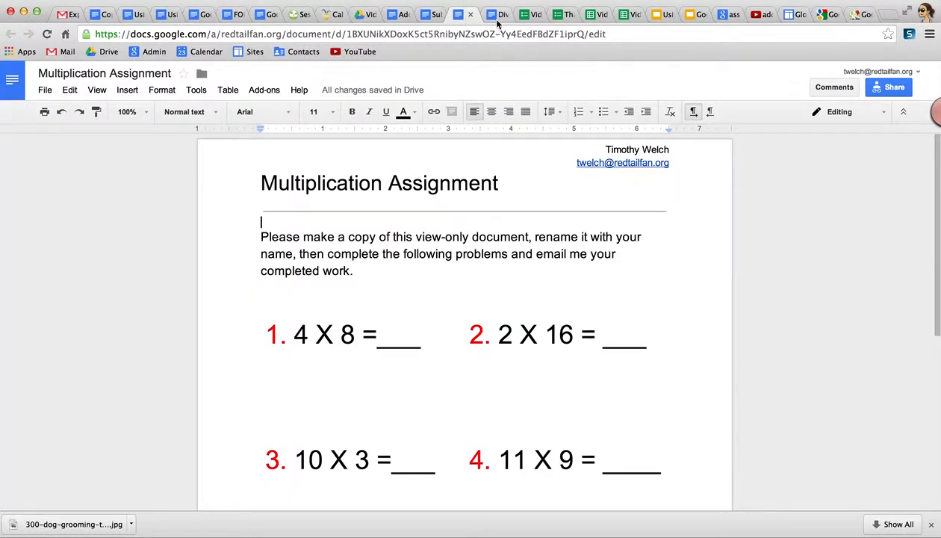
left_click(498, 16)
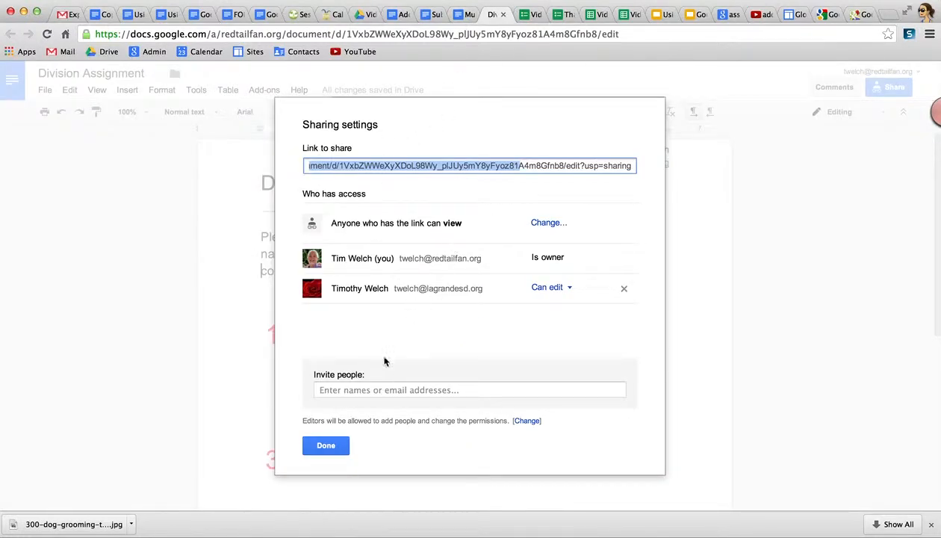
Select the Division Assignment's view-only share link, close sharing, and go to goo.gl.
triple_click(552, 167)
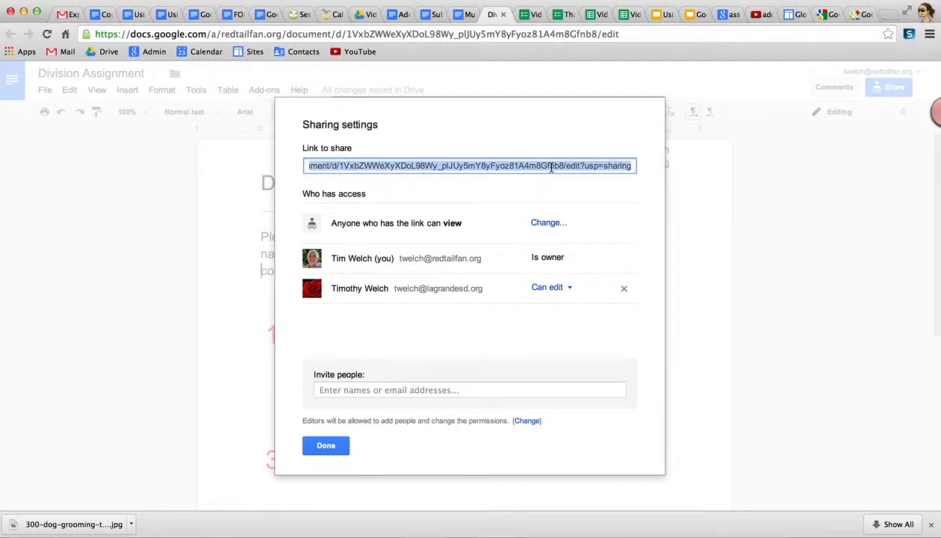
left_click(325, 445)
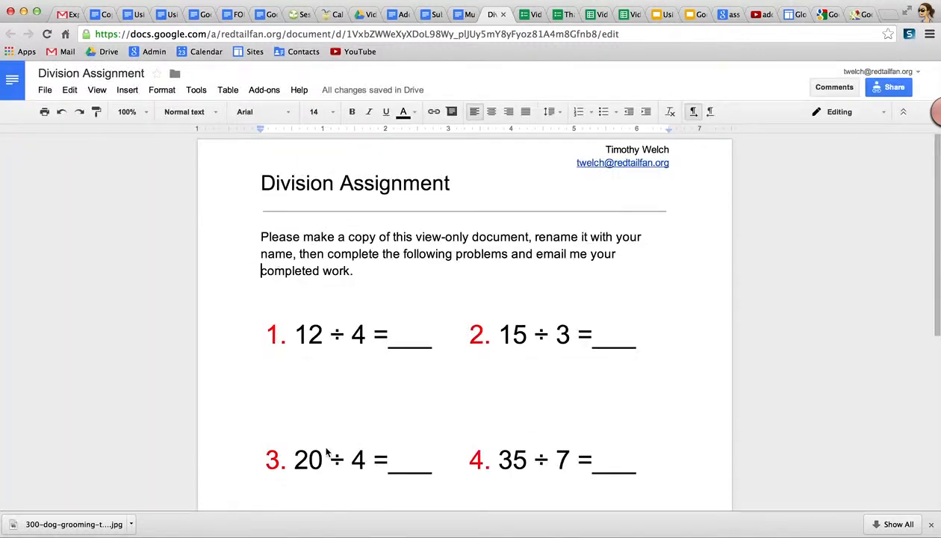
left_click(824, 16)
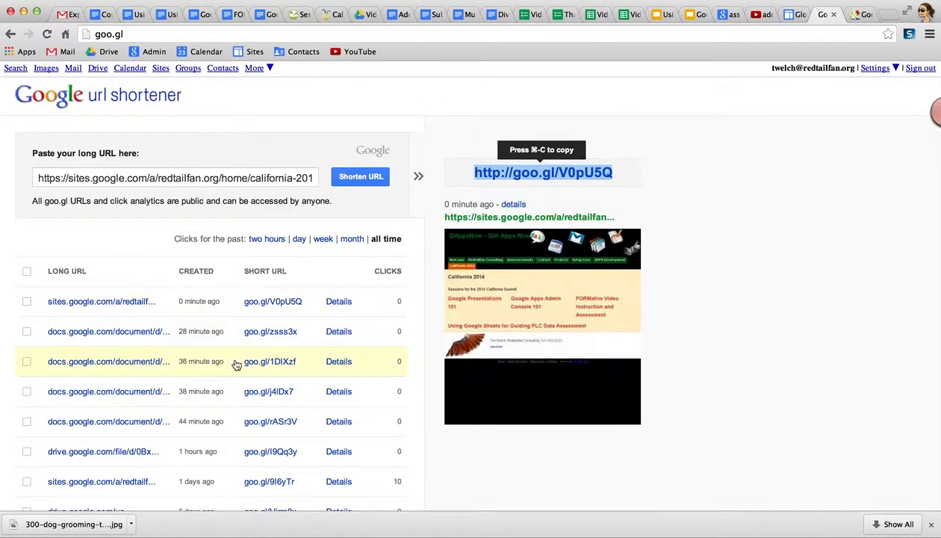
left_click(363, 367)
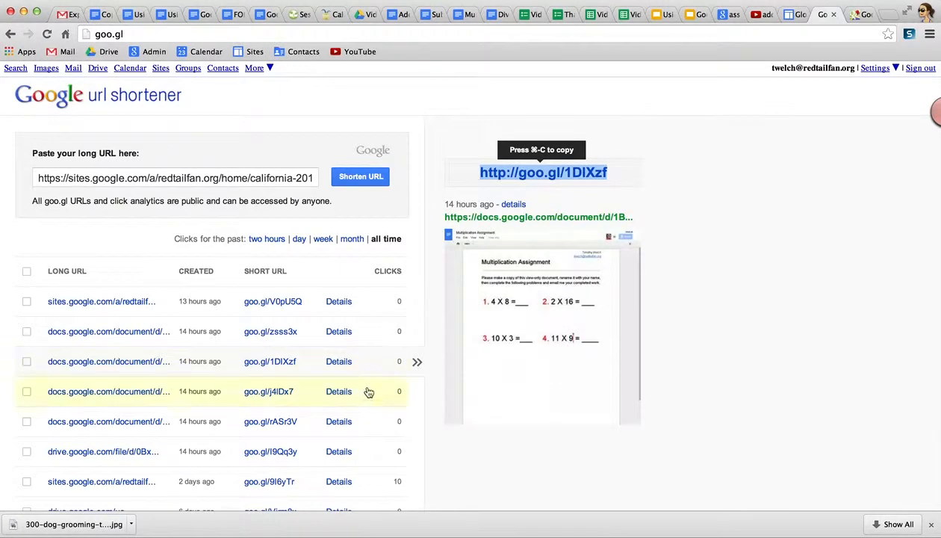
left_click(369, 392)
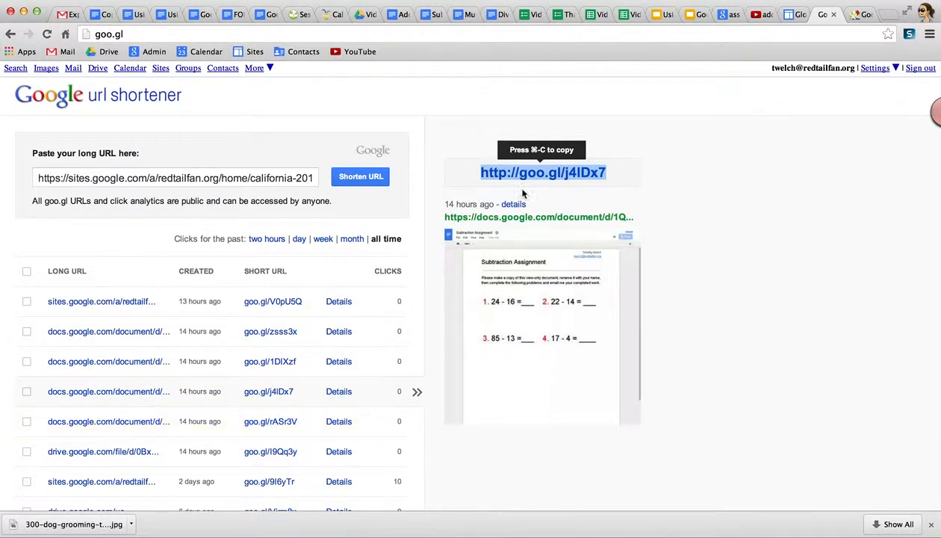
left_click(591, 15)
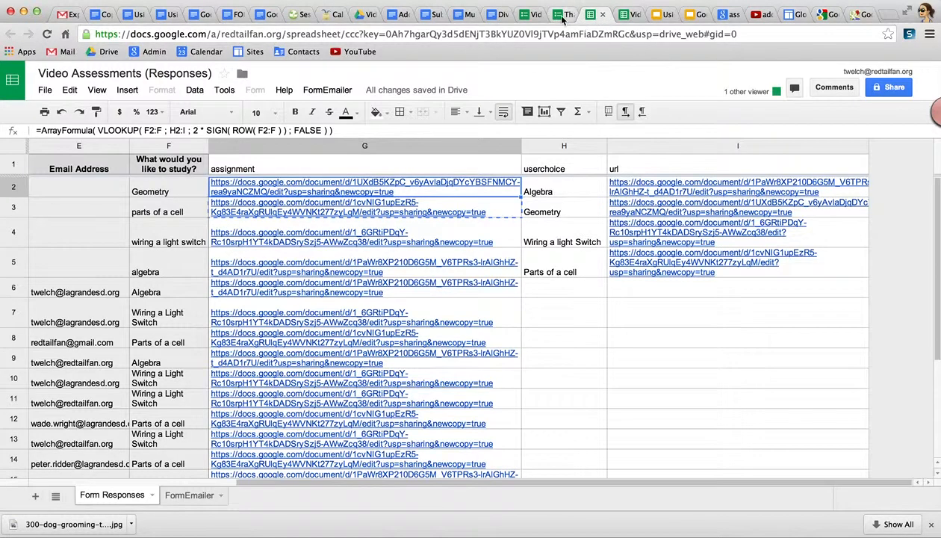
Glance at the Video Training form, then open the VideoTrainingResponses(oldsheets) spreadsheet.
left_click(539, 18)
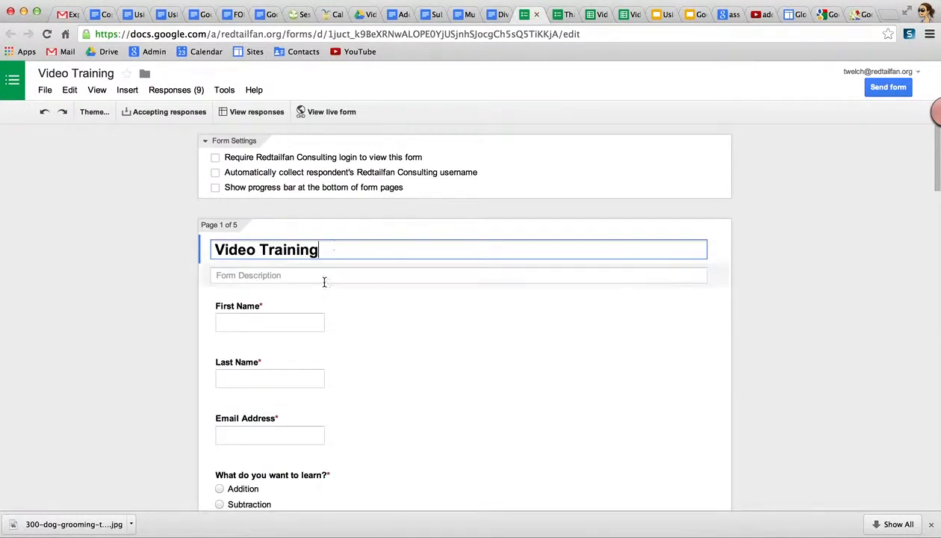
left_click(629, 14)
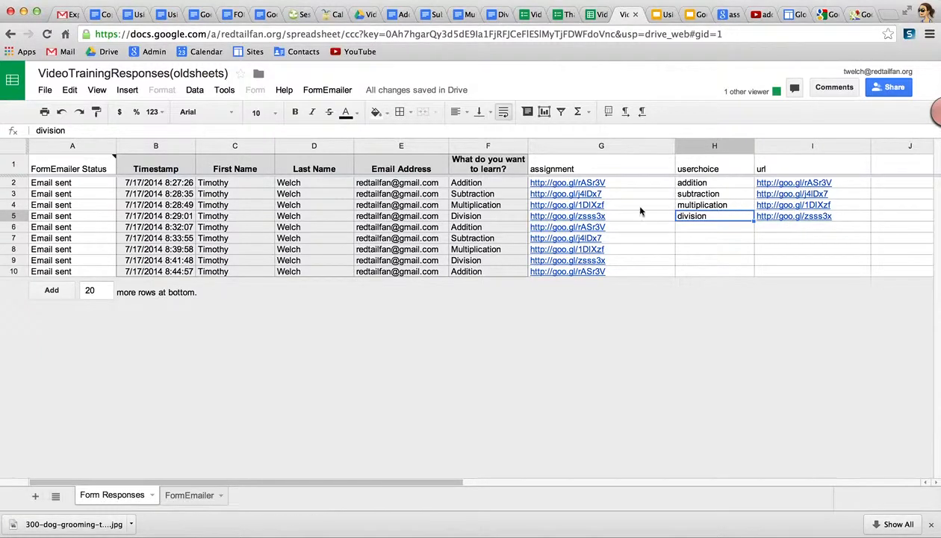
Open G2's ArrayFormula VLOOKUP in the formula bar to outline its F2:F and H2:I ranges.
left_click(636, 182)
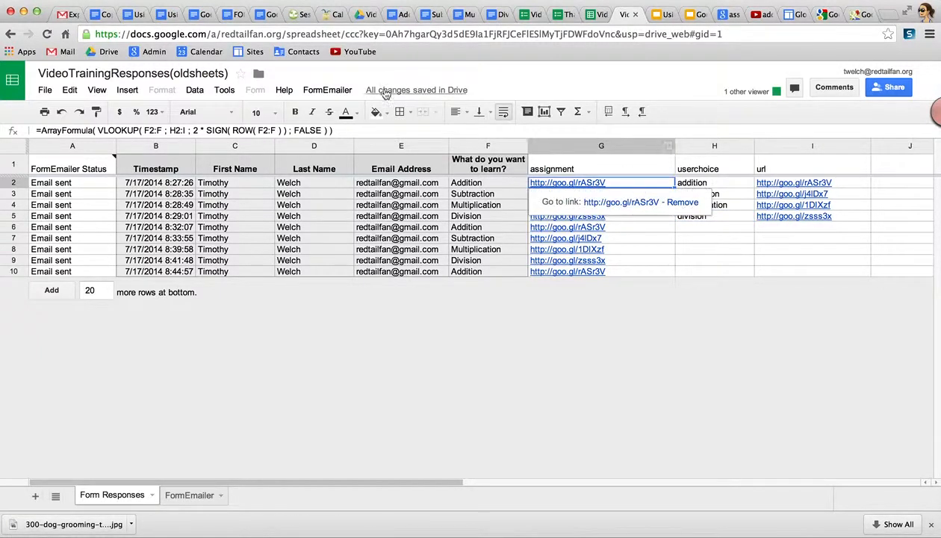
left_click(349, 130)
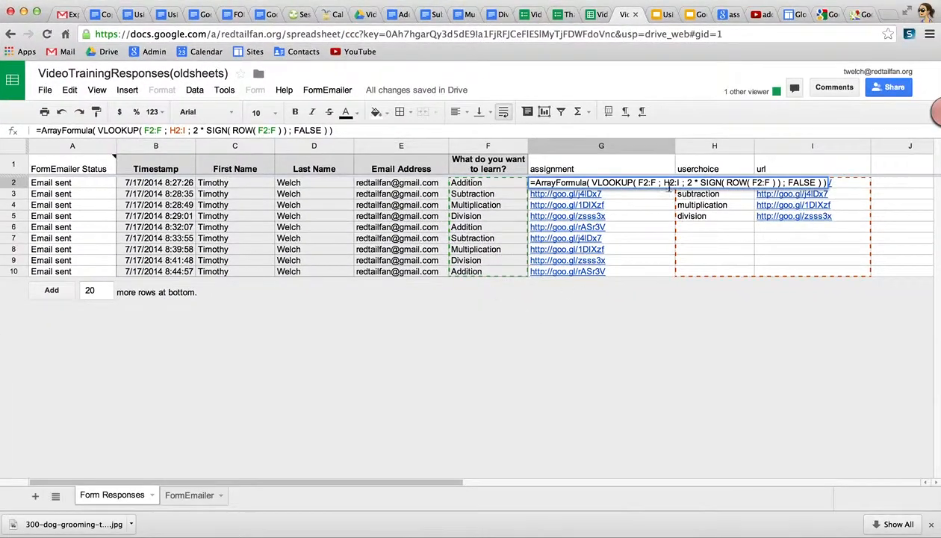
Leave the G2 formula unchanged by selecting cell H10.
left_click(681, 270)
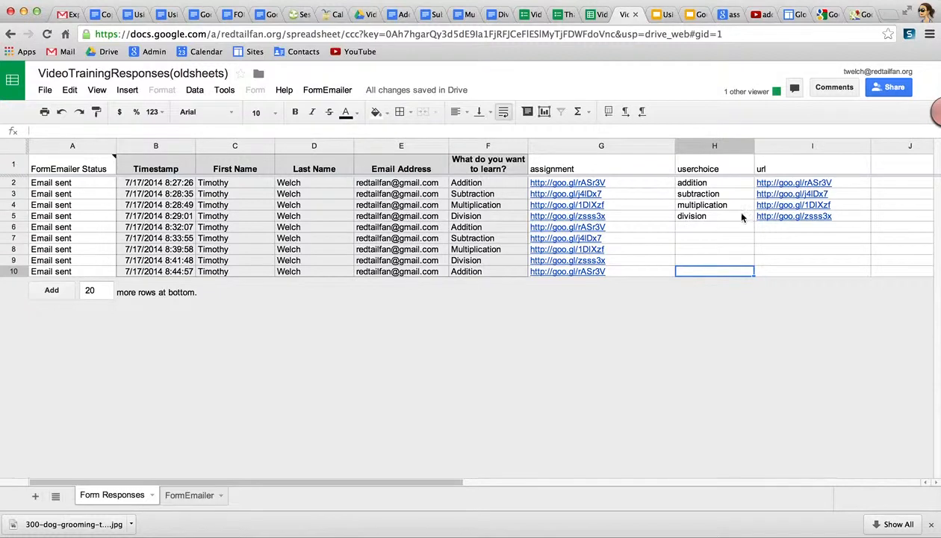
Review G2's ArrayFormula(VLOOKUP(F2:F;H2:I;2*SIGN(ROW(F2:F));FALSE)) and show it also fills G8.
left_click(607, 183)
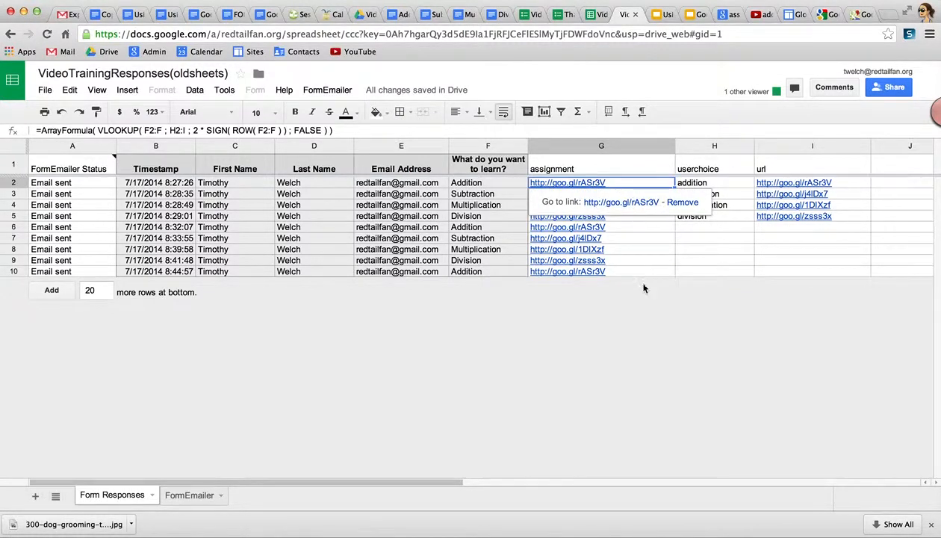
left_click(696, 275)
left_click(893, 263)
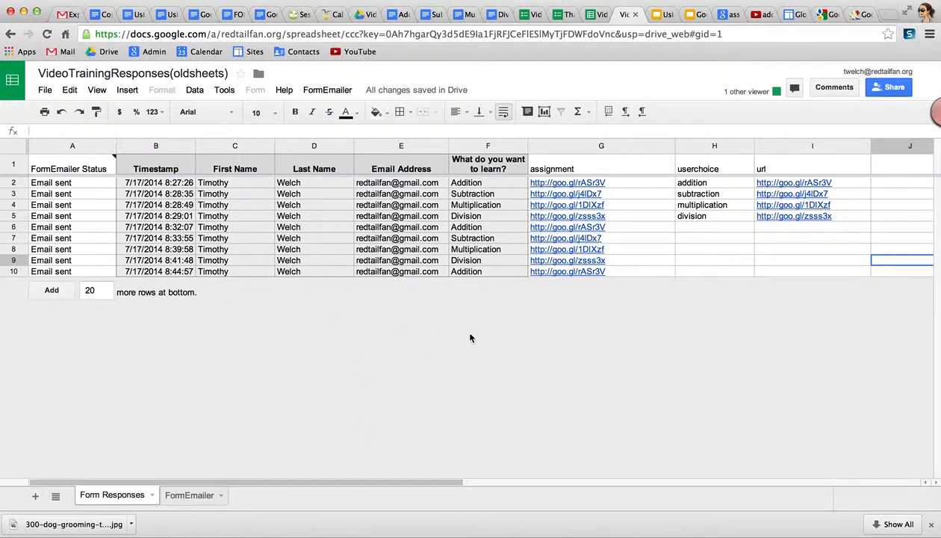
left_click(628, 184)
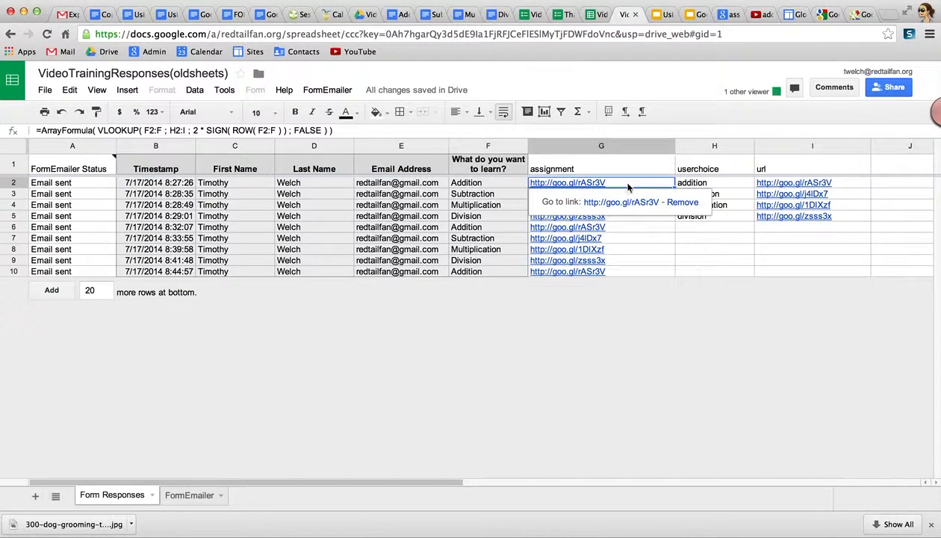
left_click(627, 253)
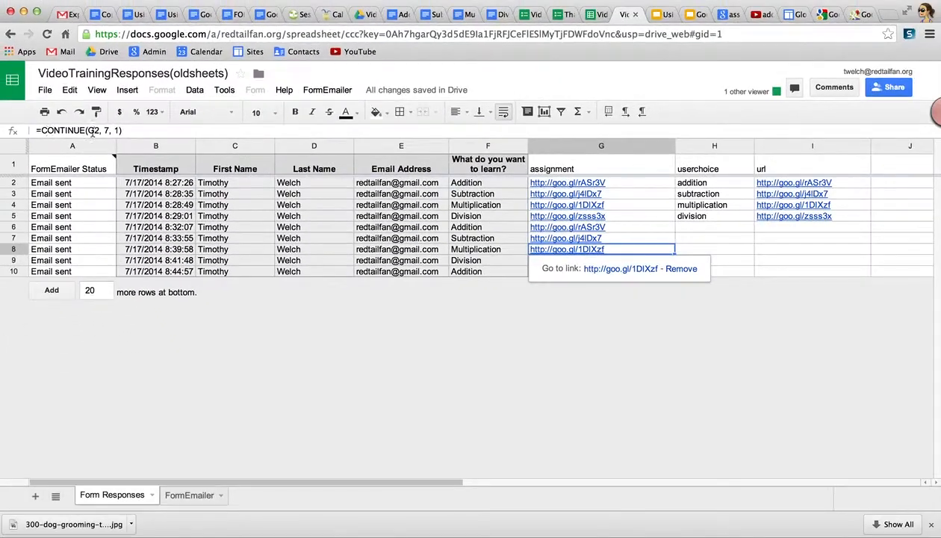
left_click(787, 271)
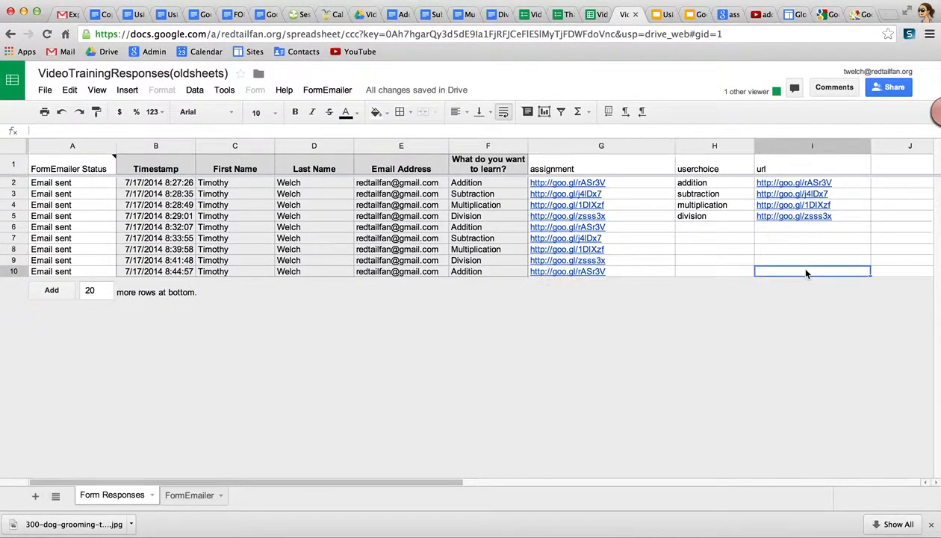
left_click(628, 189)
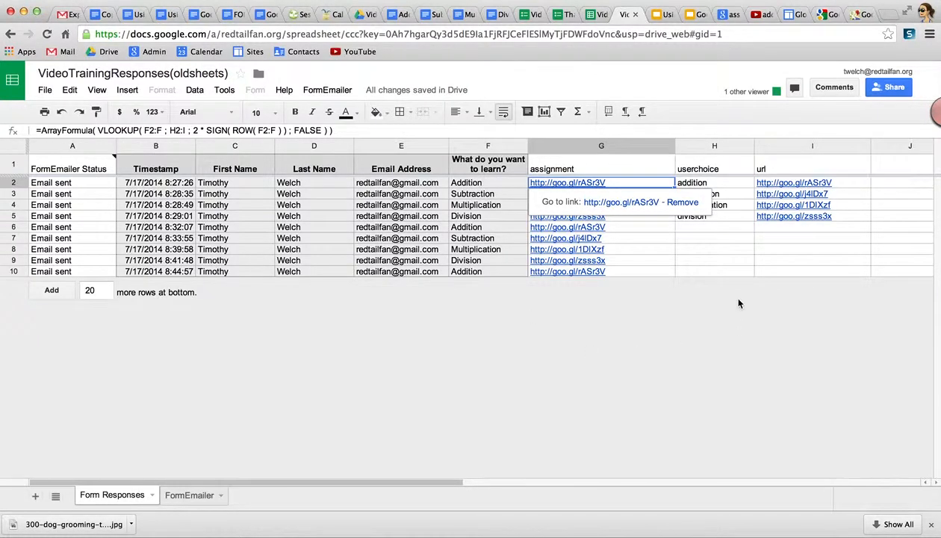
left_click(791, 273)
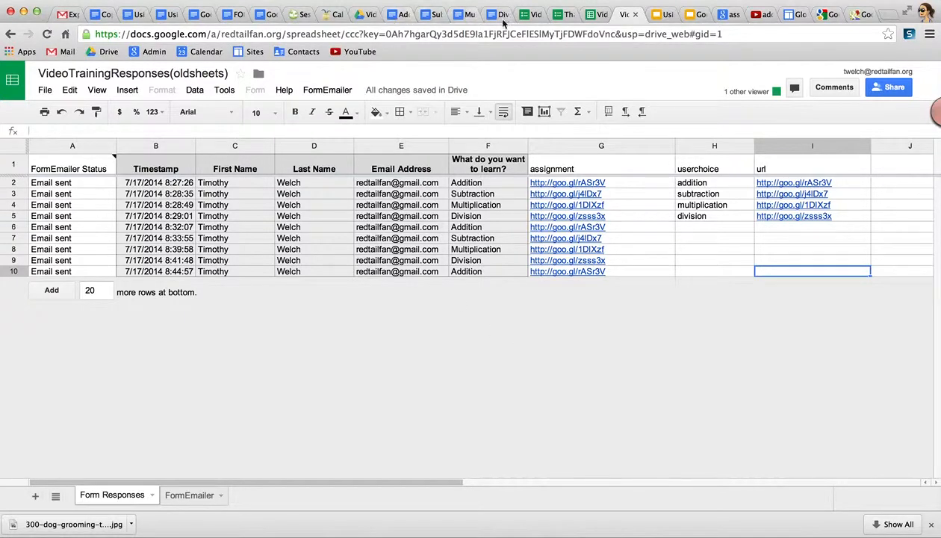
Start a new Video Training response with autofilled name and e-mail, choosing Multiplication.
left_click(558, 15)
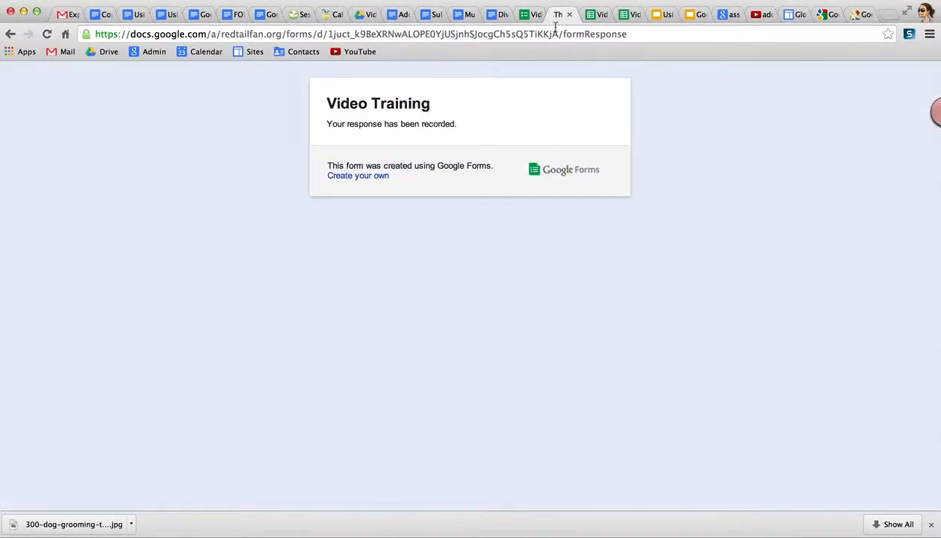
left_click(10, 34)
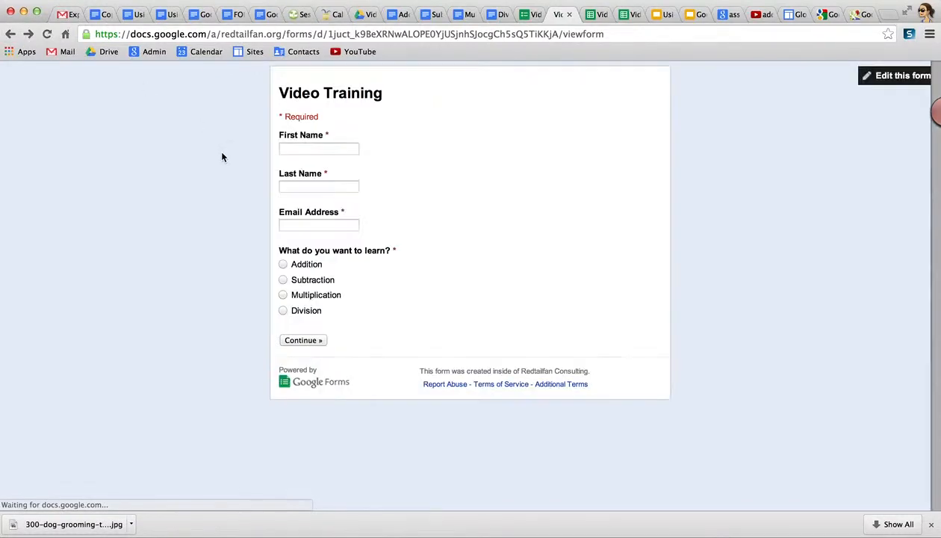
left_click(319, 151)
type("t")
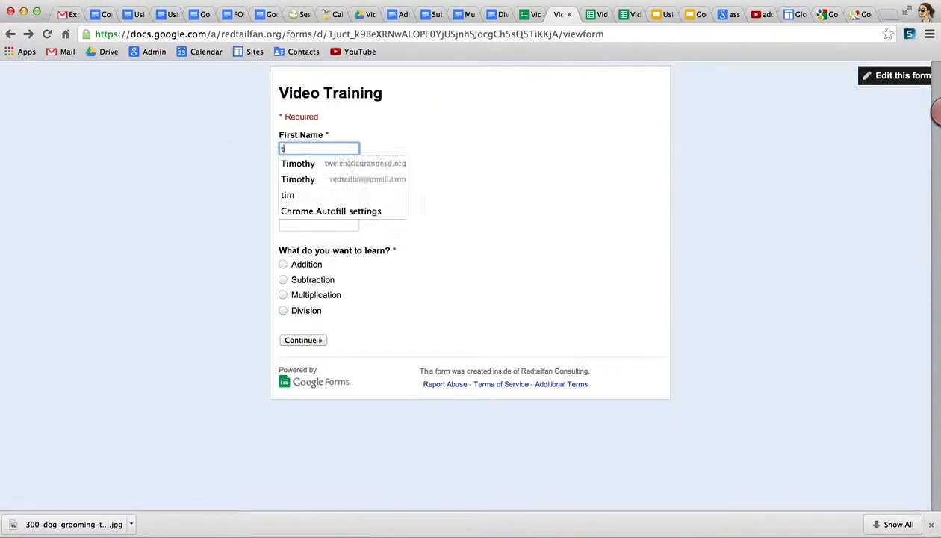
left_click(352, 181)
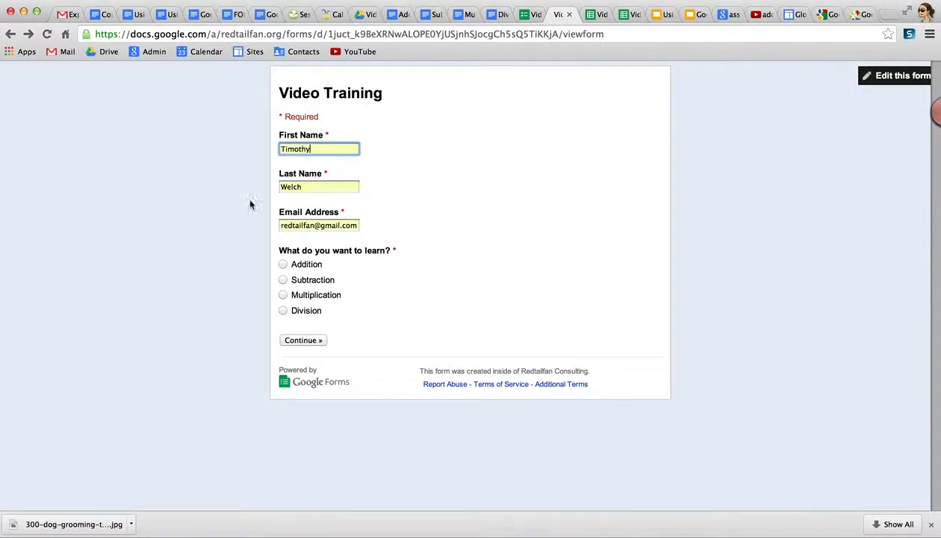
left_click(283, 294)
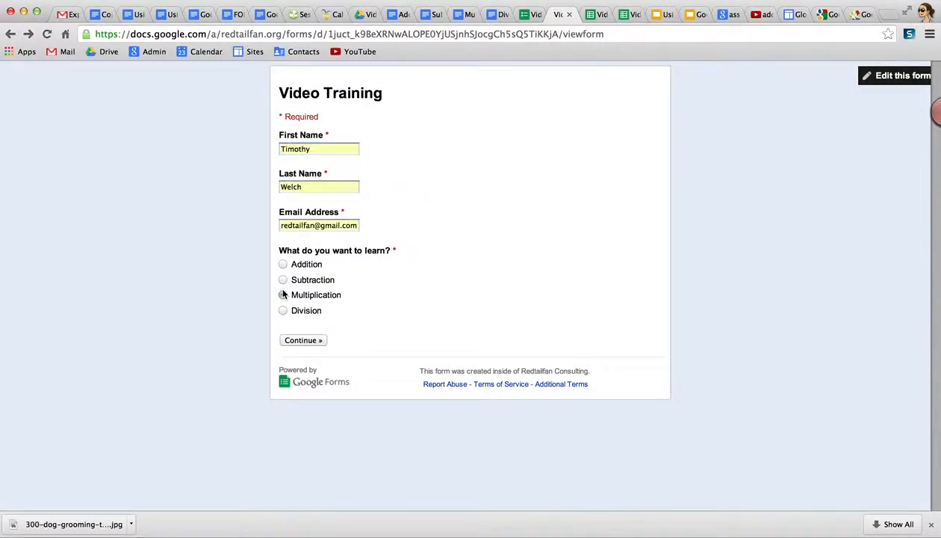
left_click(309, 342)
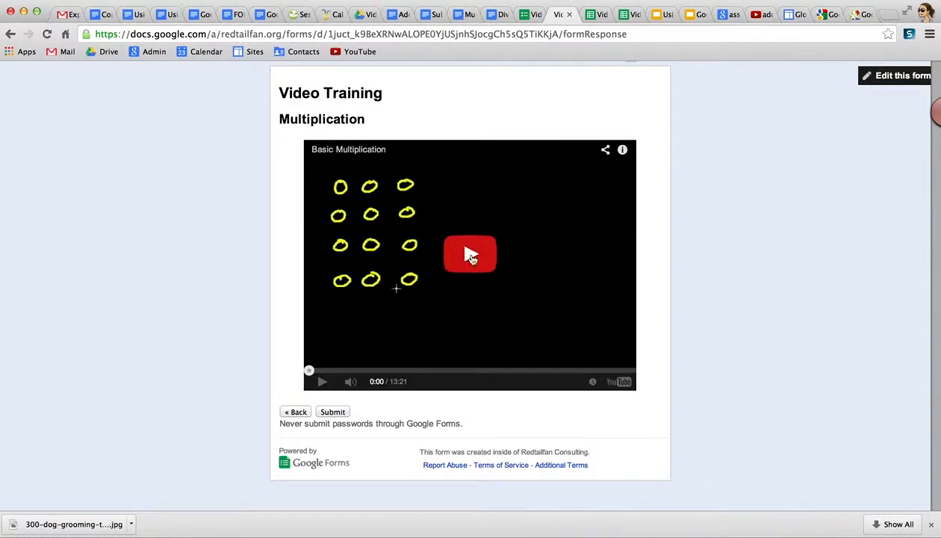
Play the Basic Multiplication video, submit the response, and return to the responses spreadsheet.
left_click(471, 254)
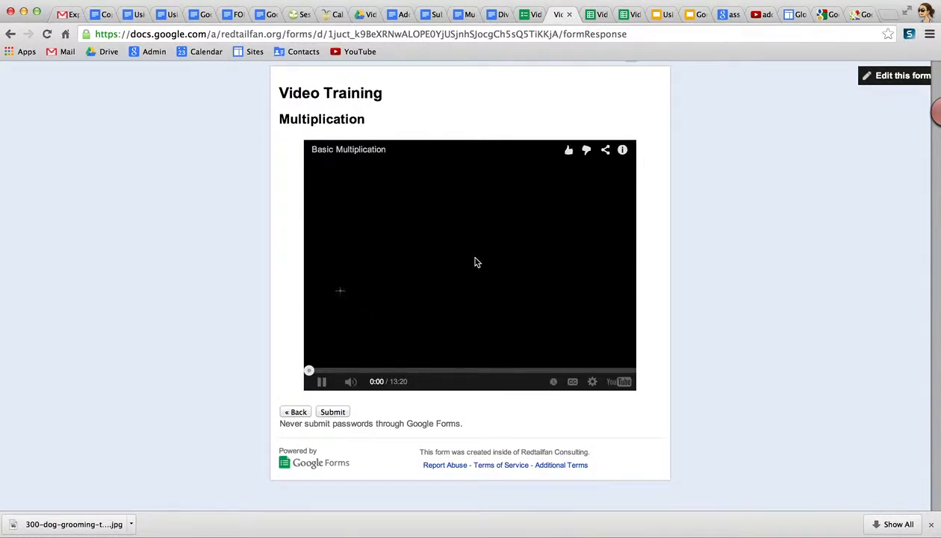
left_click(320, 384)
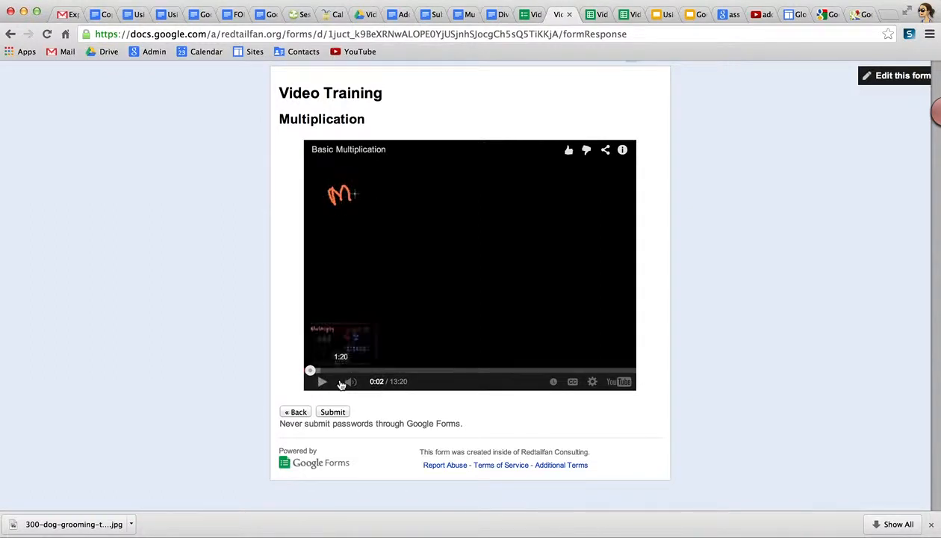
left_click(334, 415)
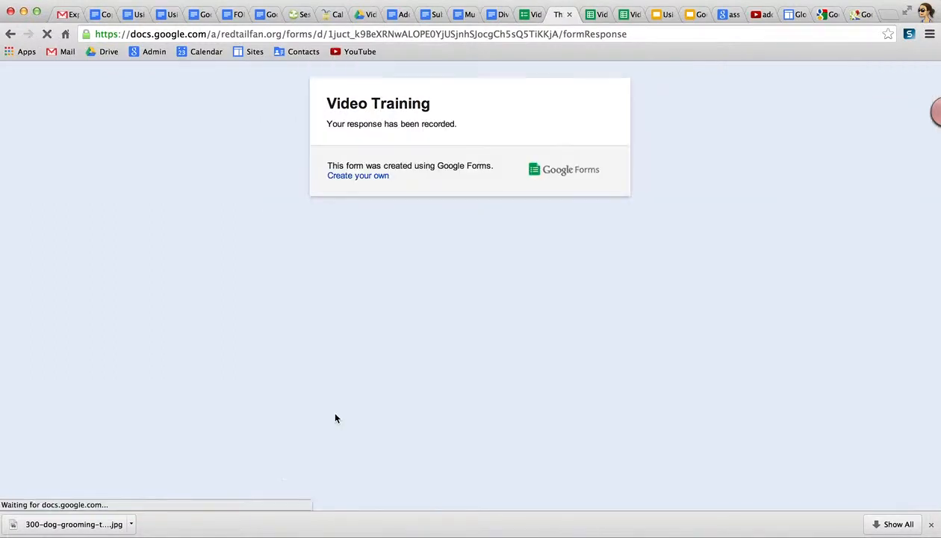
left_click(628, 16)
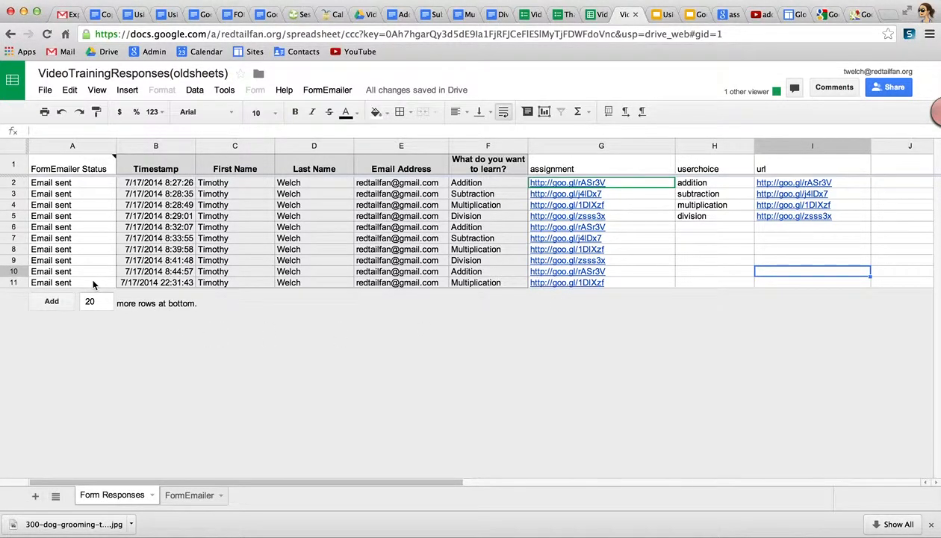
Refresh the Gmail inbox to check for the new assignment email.
left_click(66, 15)
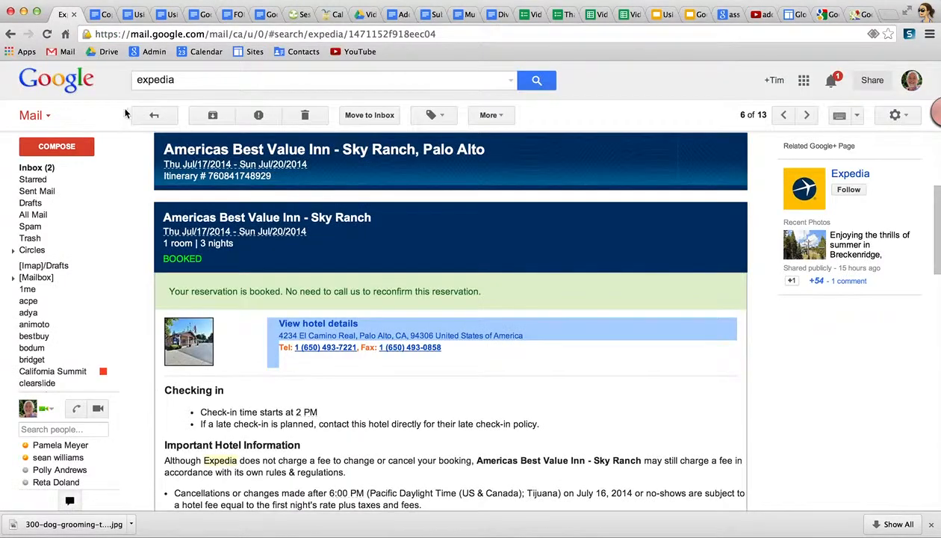
left_click(37, 169)
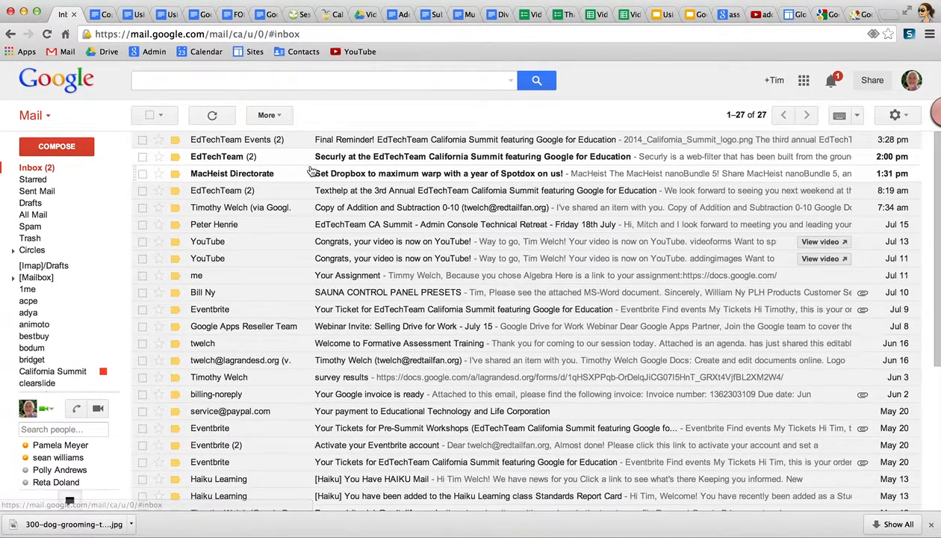
left_click(216, 117)
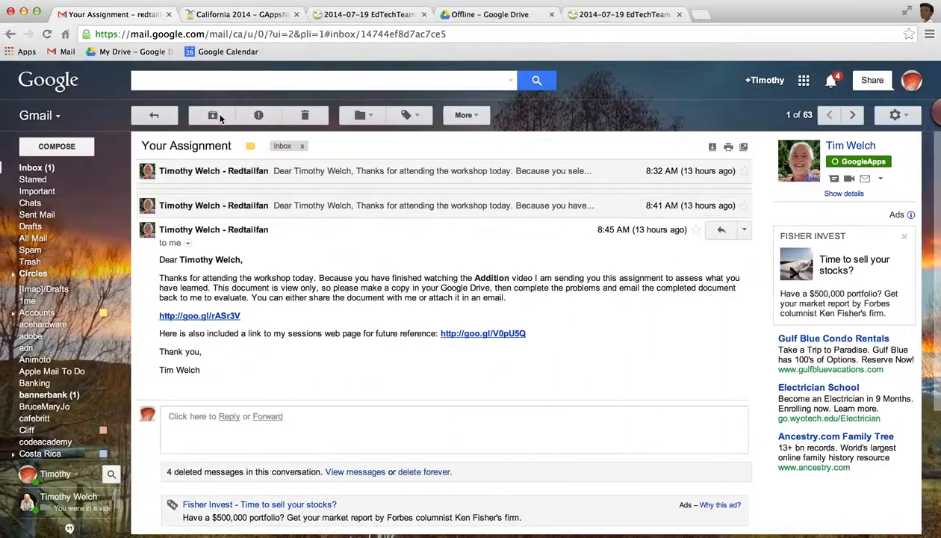
left_click(156, 118)
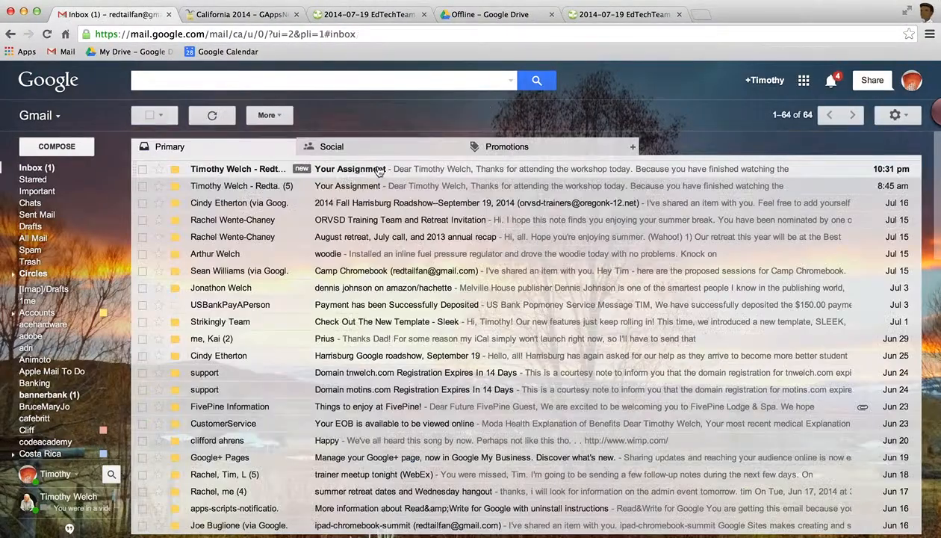
left_click(370, 170)
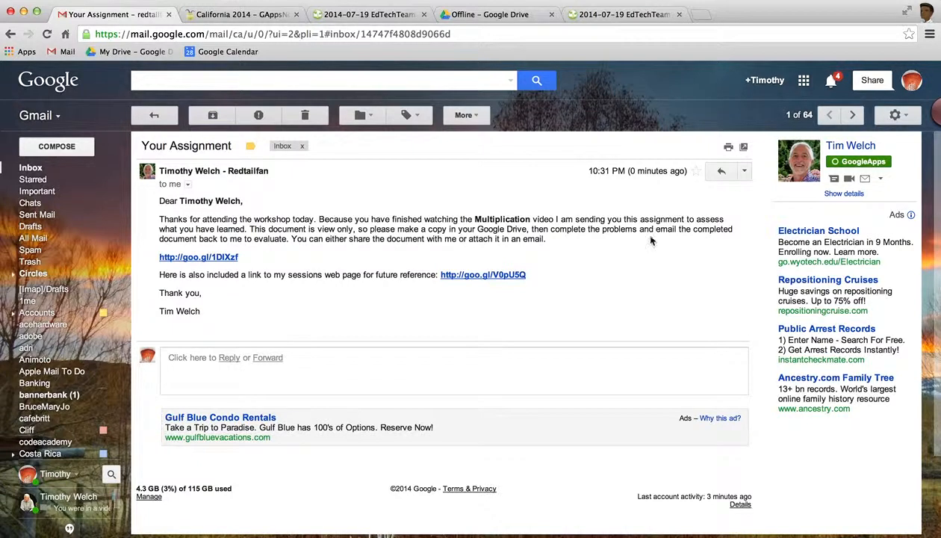
left_click(234, 258)
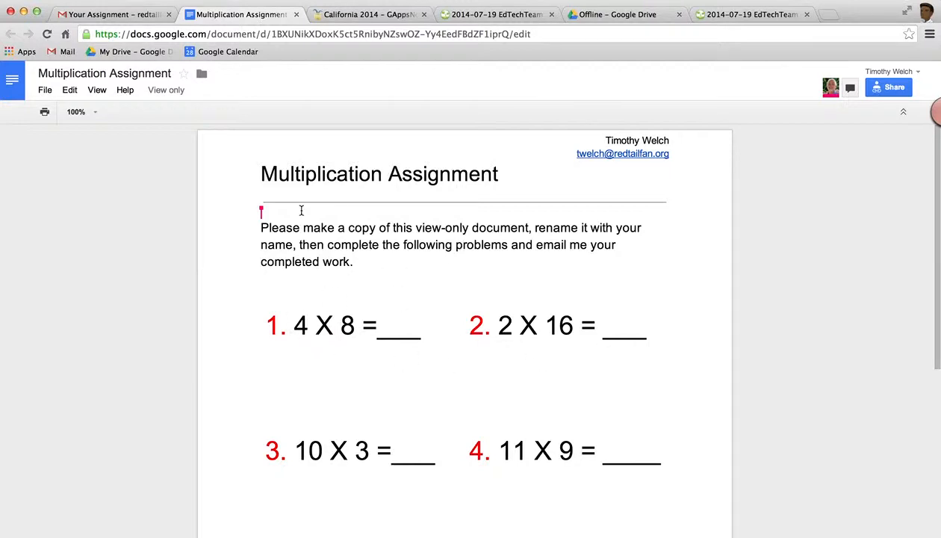
Check the view-only Multiplication Assignment's File menu for Make a copy, then dismiss it.
left_click(44, 91)
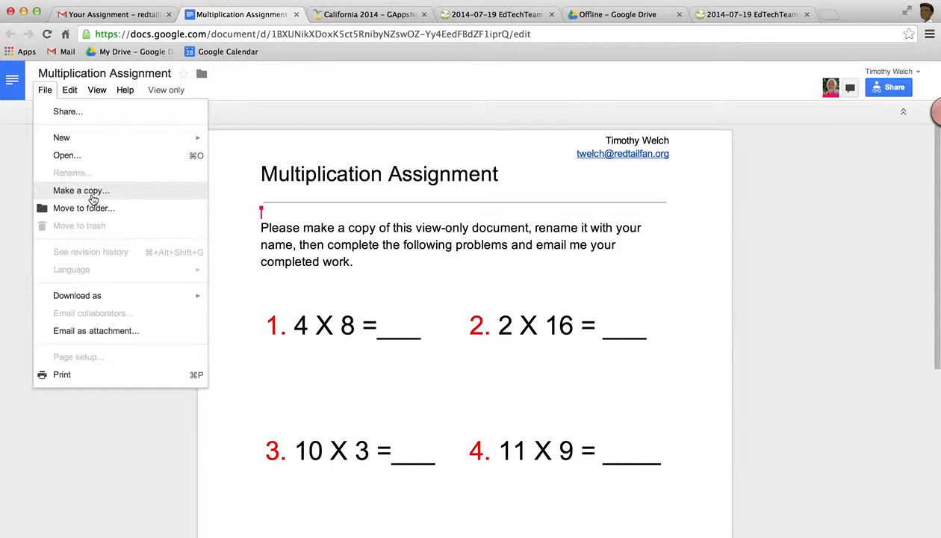
left_click(847, 256)
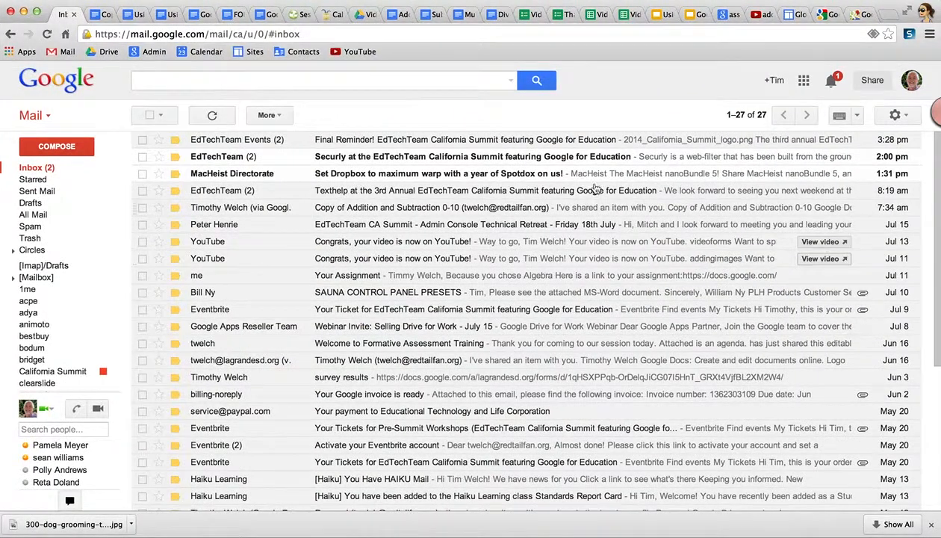
Return to the responses spreadsheet and open FormEmailer Settings to view the Your Assignment template.
left_click(632, 15)
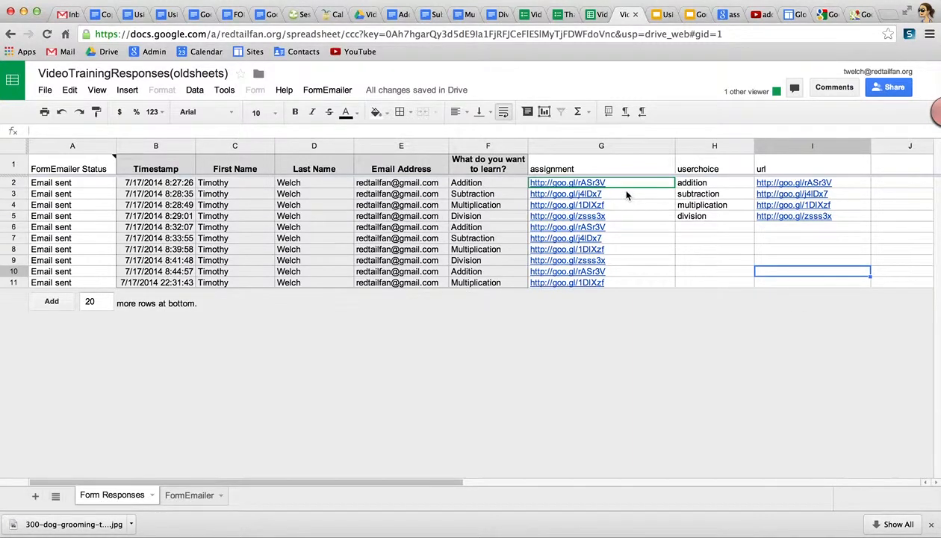
left_click(318, 91)
left_click(315, 109)
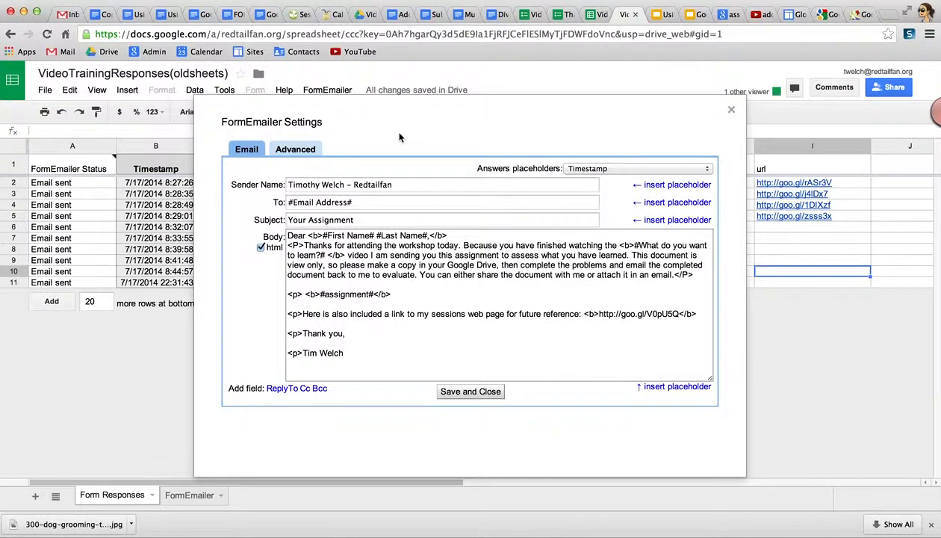
Close FormEmailer Settings and open the FormEmailer.gs script via Tools > Script editor.
left_click(731, 111)
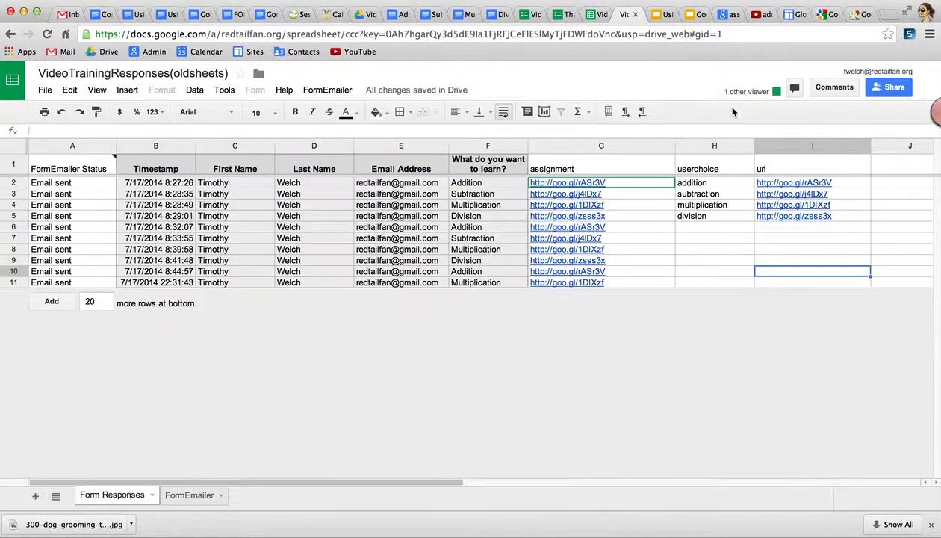
left_click(224, 91)
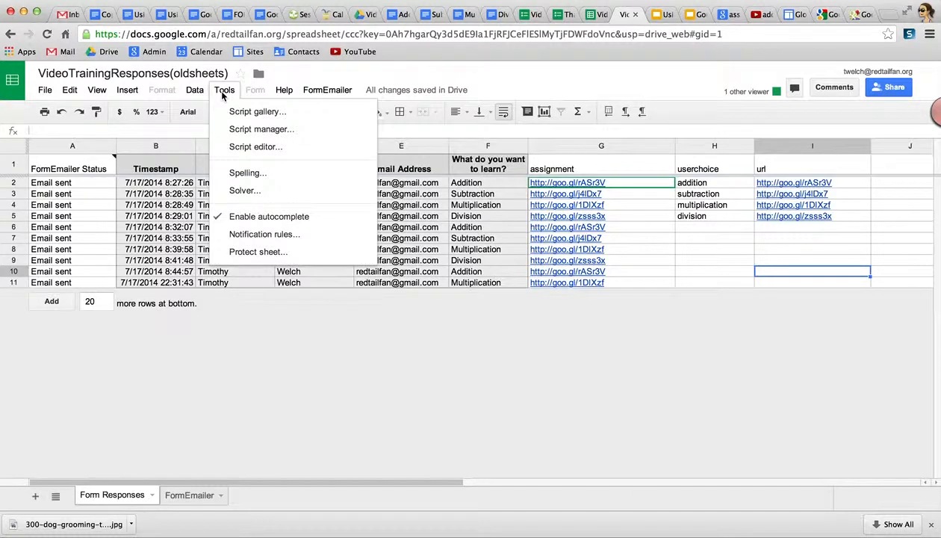
left_click(259, 149)
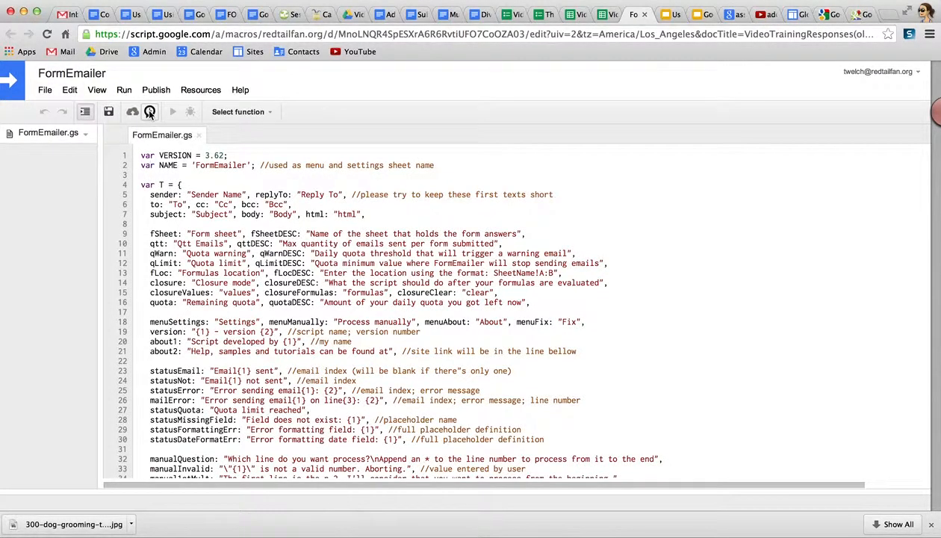
Confirm the timeDriven trigger runs on form submit, then close the script editor.
left_click(149, 112)
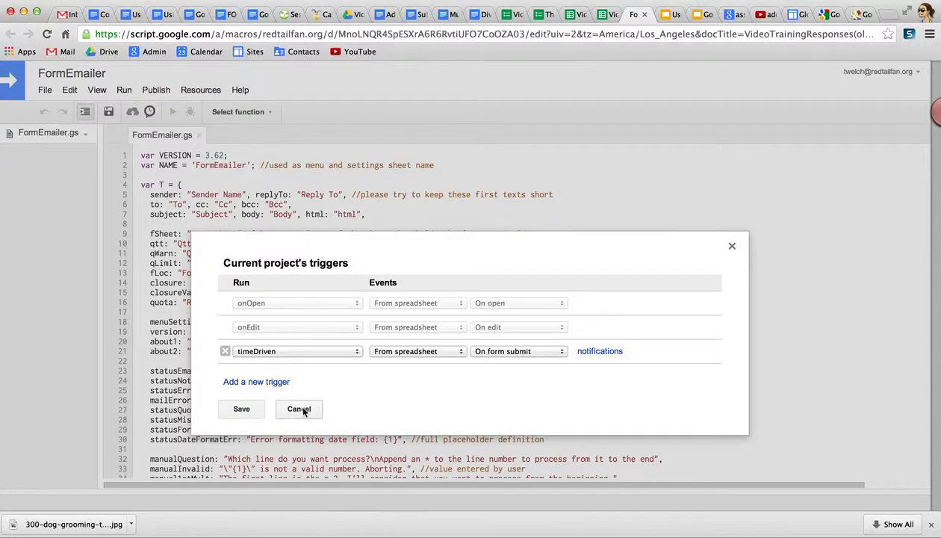
left_click(299, 408)
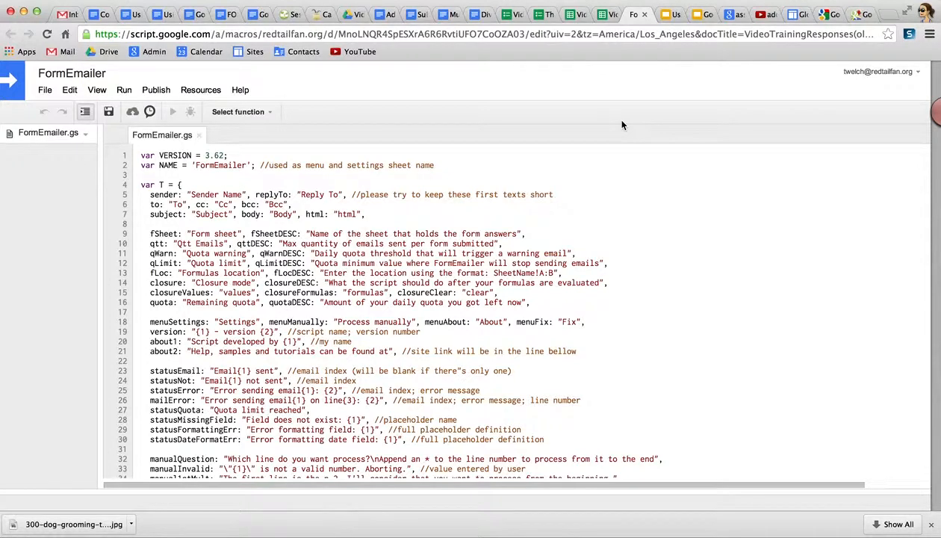
left_click(645, 14)
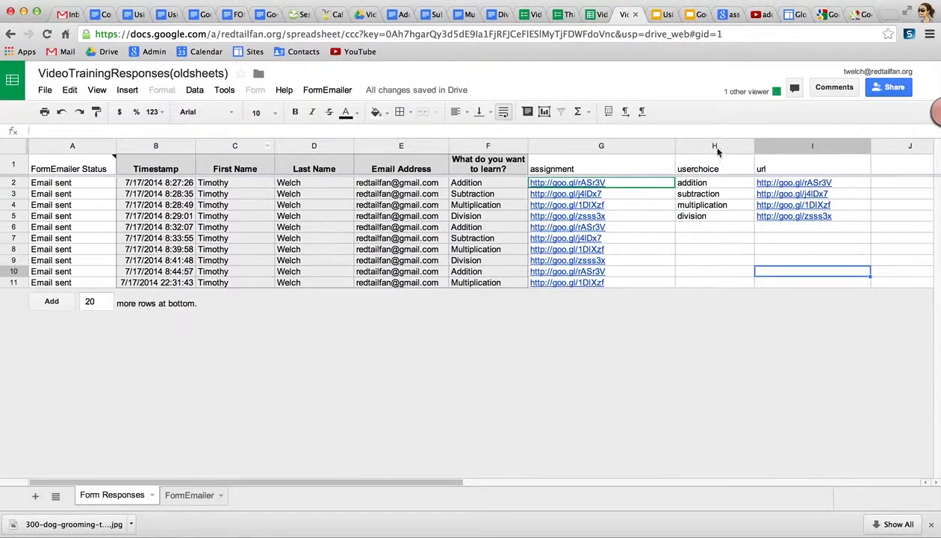